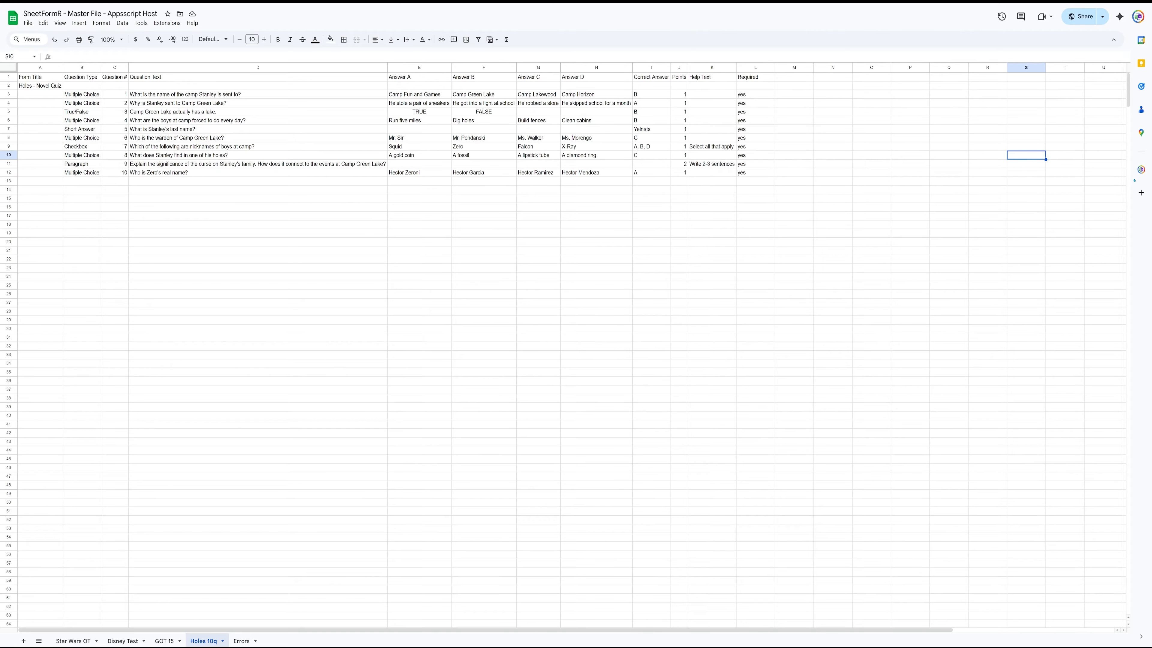
Open the SheetFormR builder in compact view and auto-map the columns of the Holes 10q sheet
left_click(1141, 170)
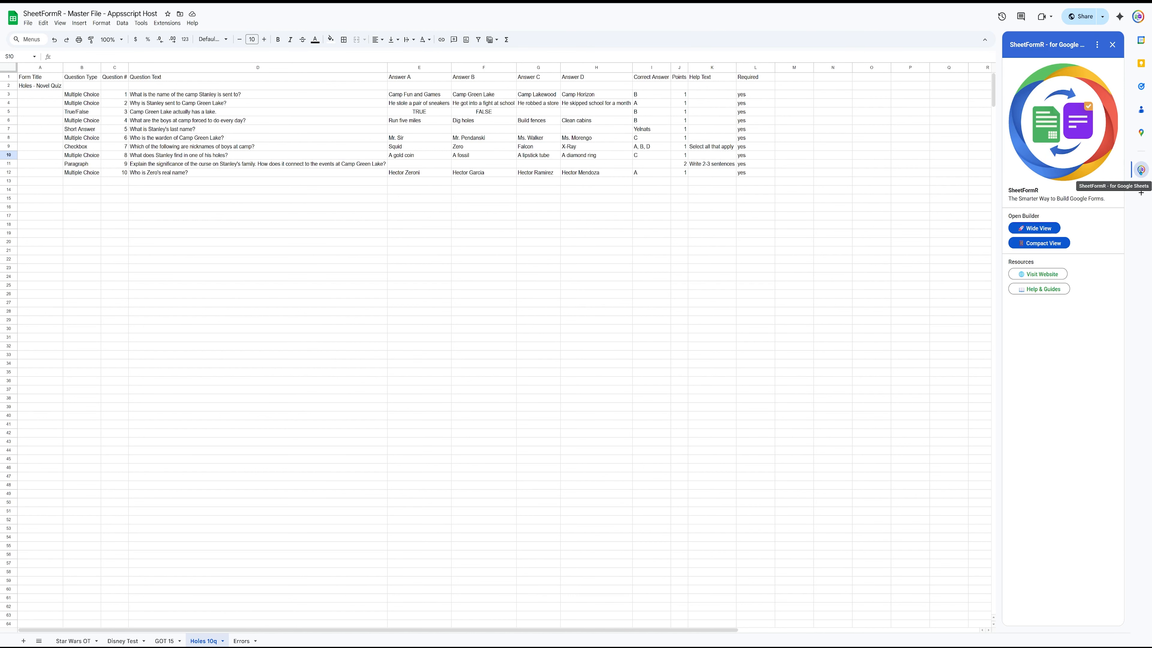
left_click(1059, 243)
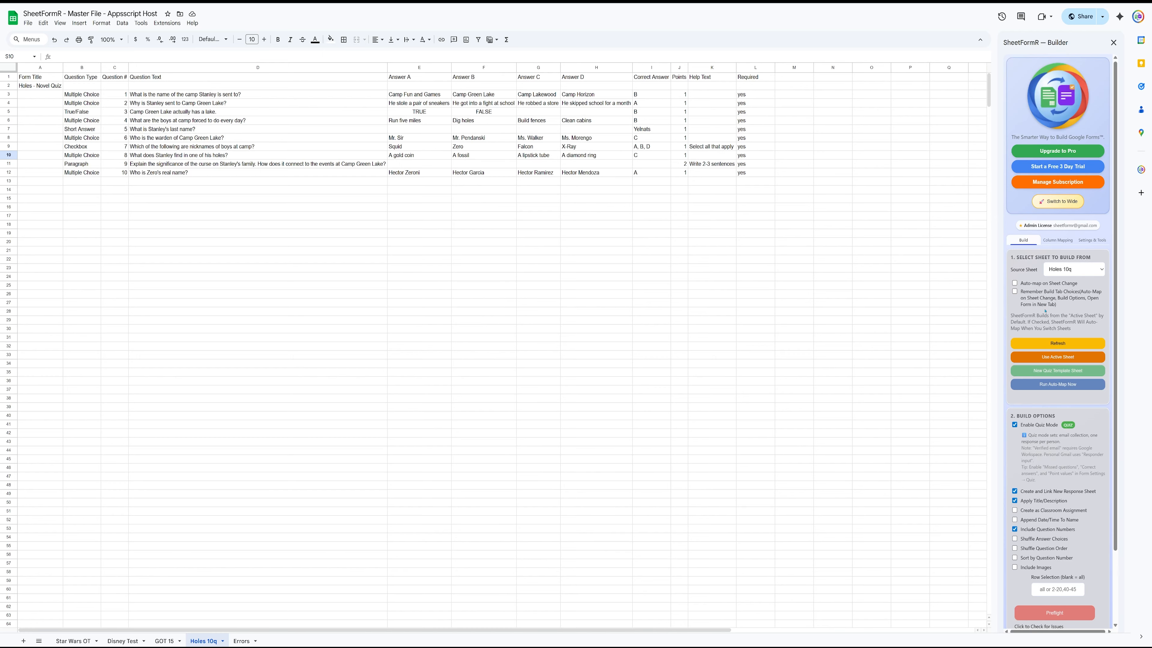
left_click(1060, 387)
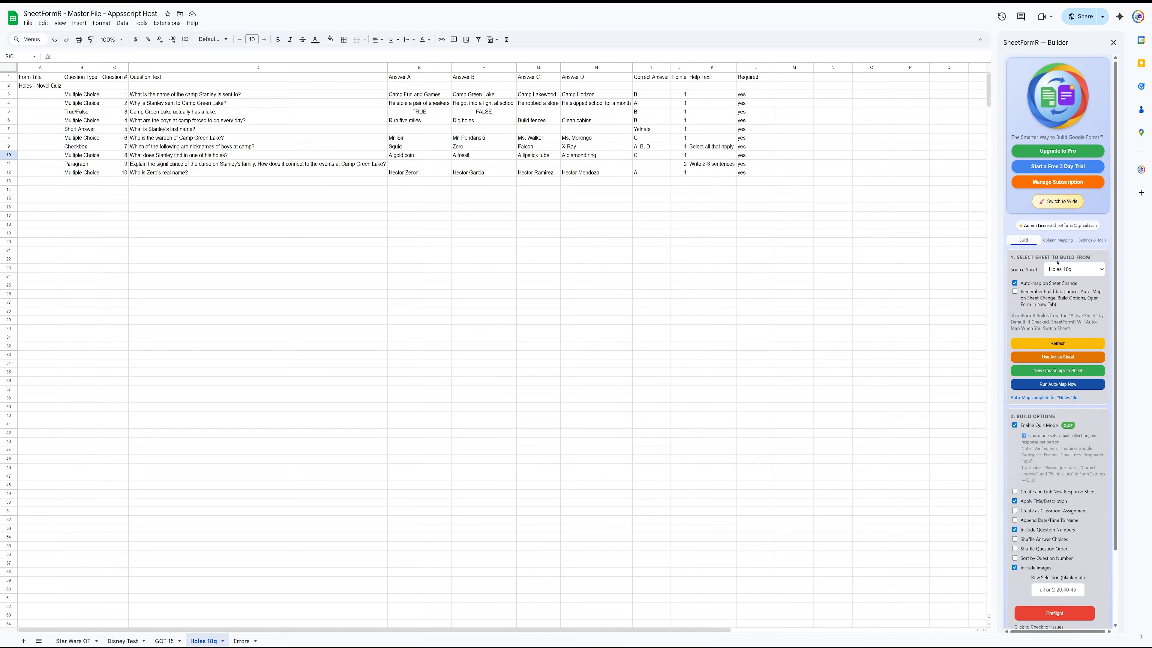
Check the column mapping of the Holes 10q sheet and run a Preflight check on it
left_click(1055, 240)
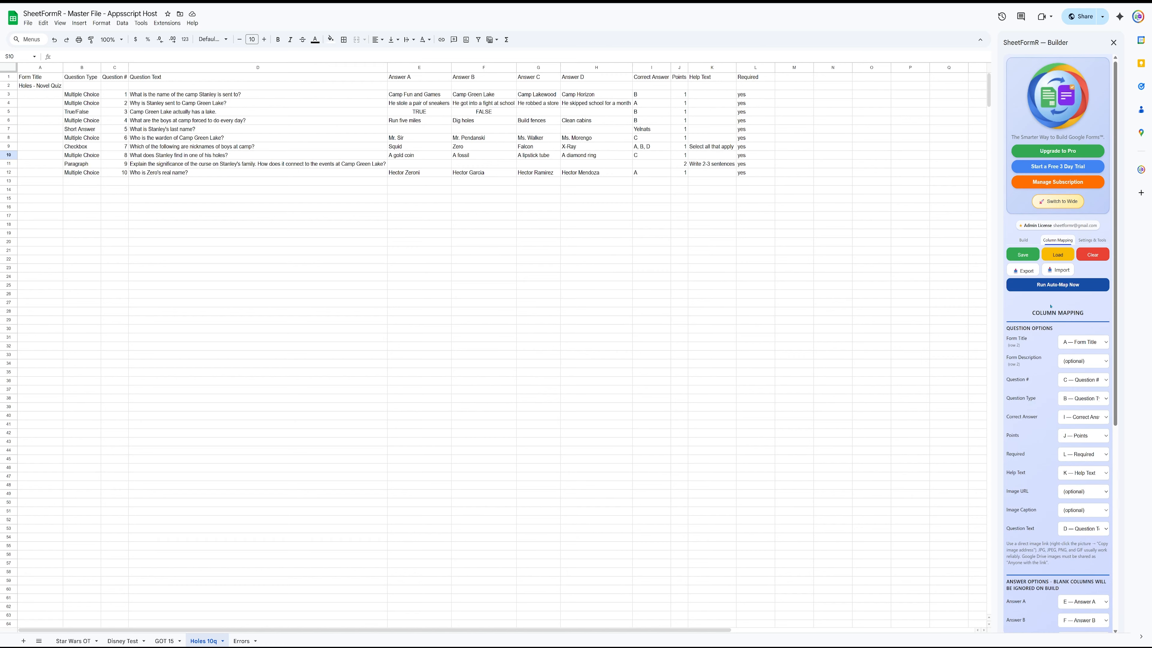
left_click(1025, 241)
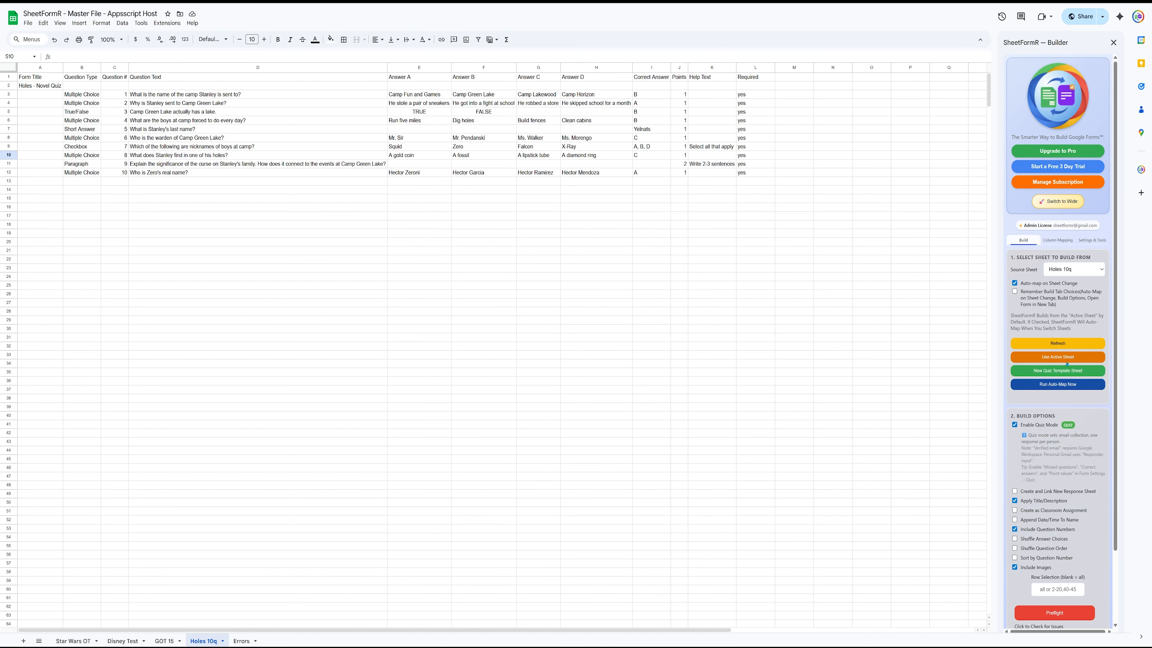
scroll(1067, 365, "down", 2)
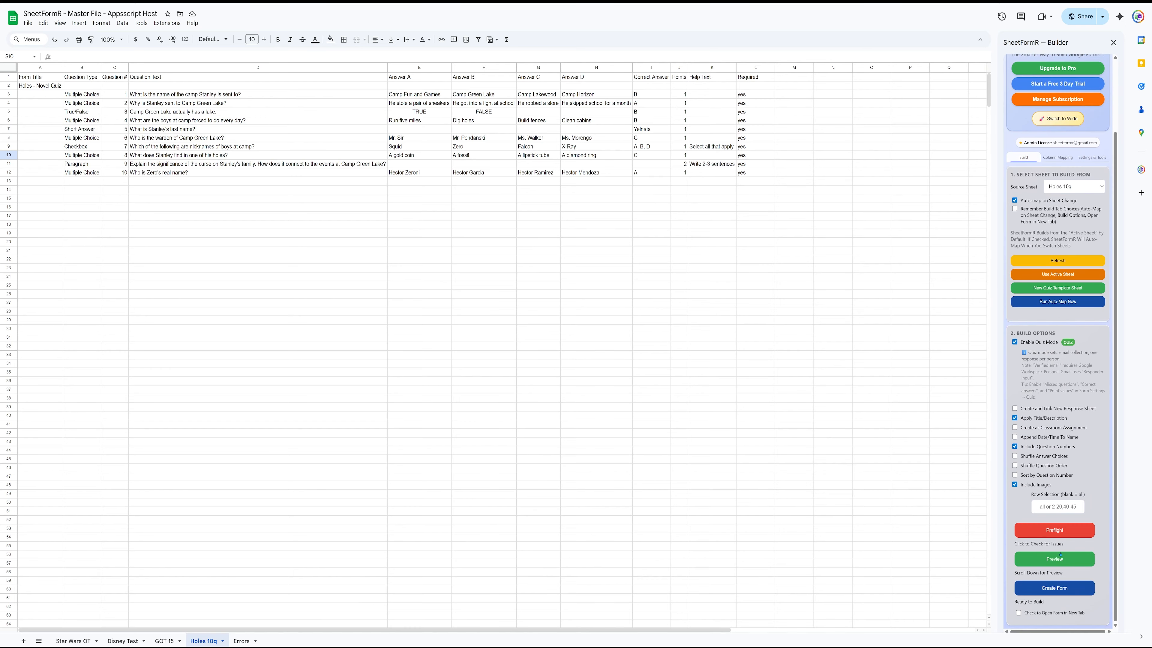
left_click(1054, 530)
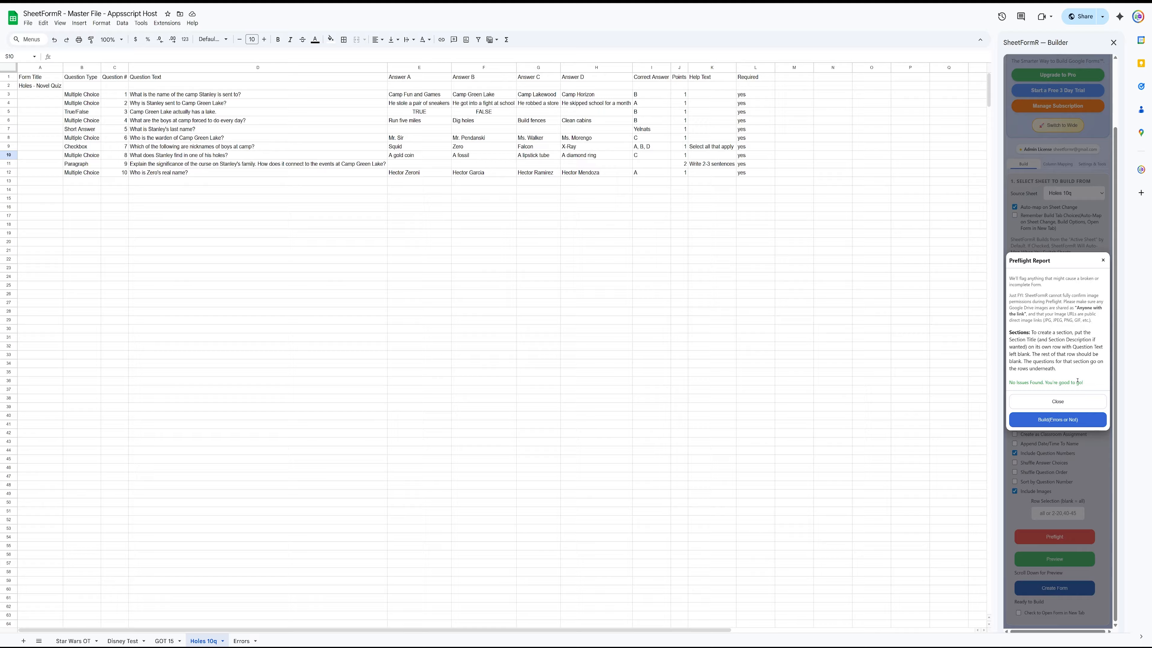
left_click(1059, 402)
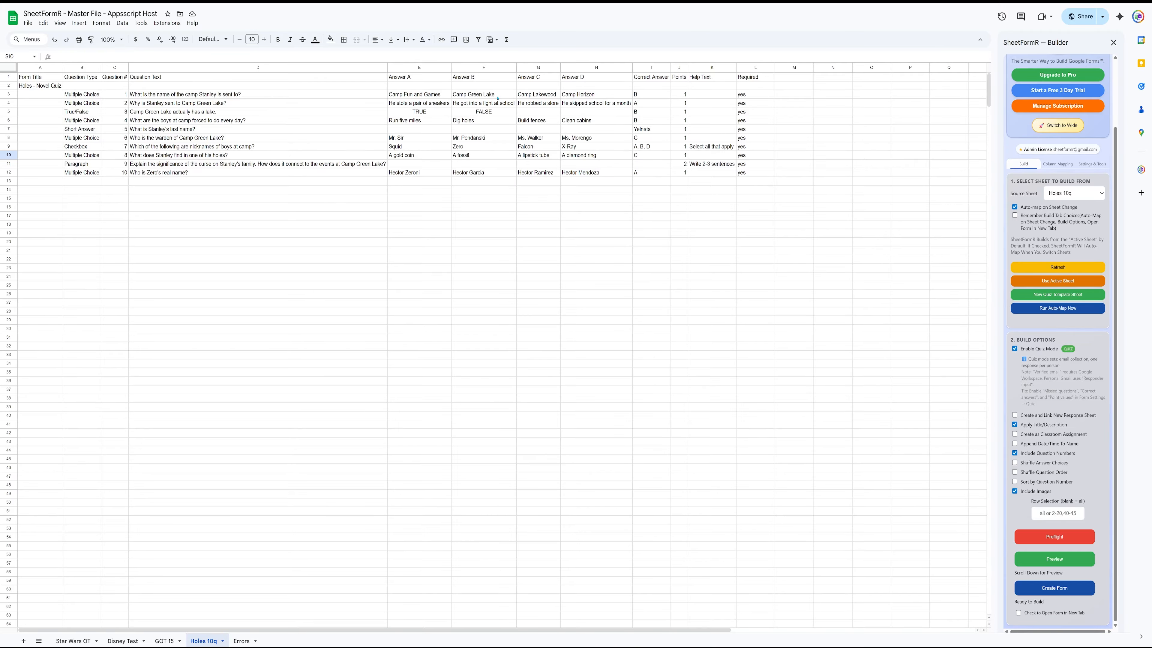
Set the correct answer of question 1 on the Holes 10q sheet to E and run the Preflight check
left_click(645, 95)
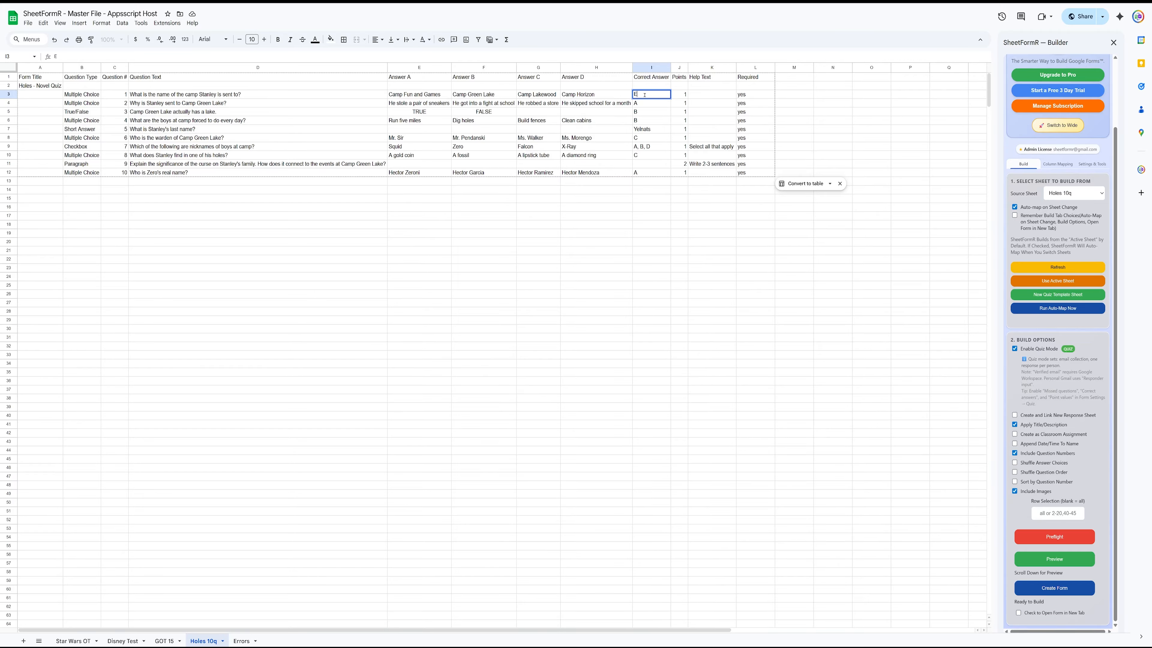
left_click(684, 219)
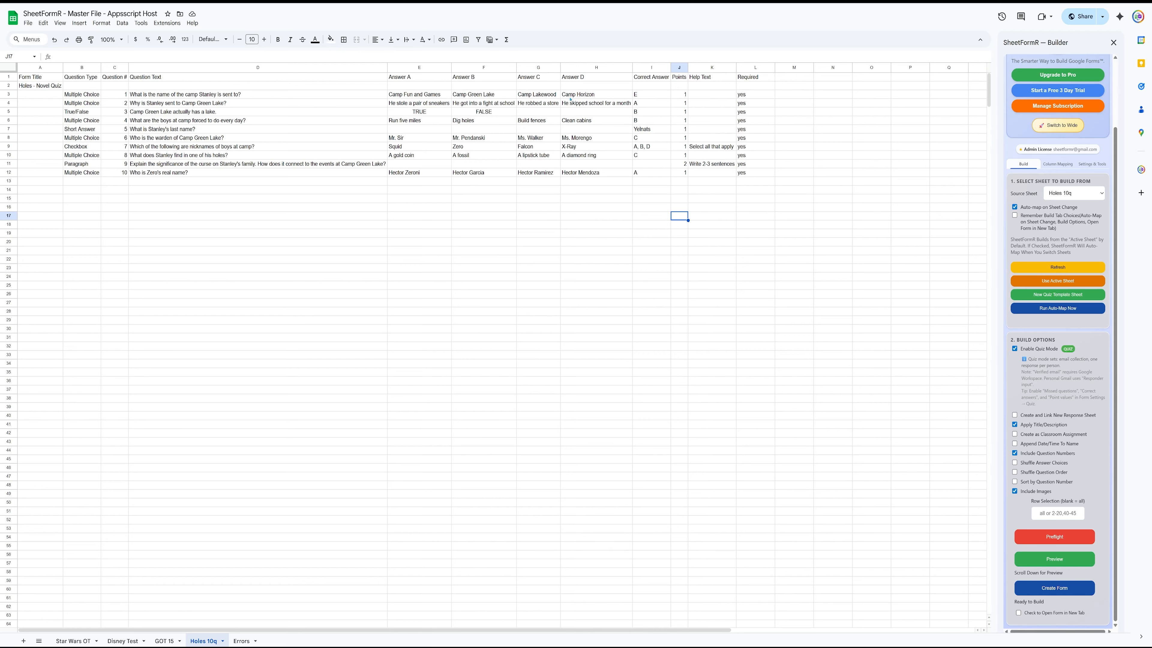
left_click(881, 355)
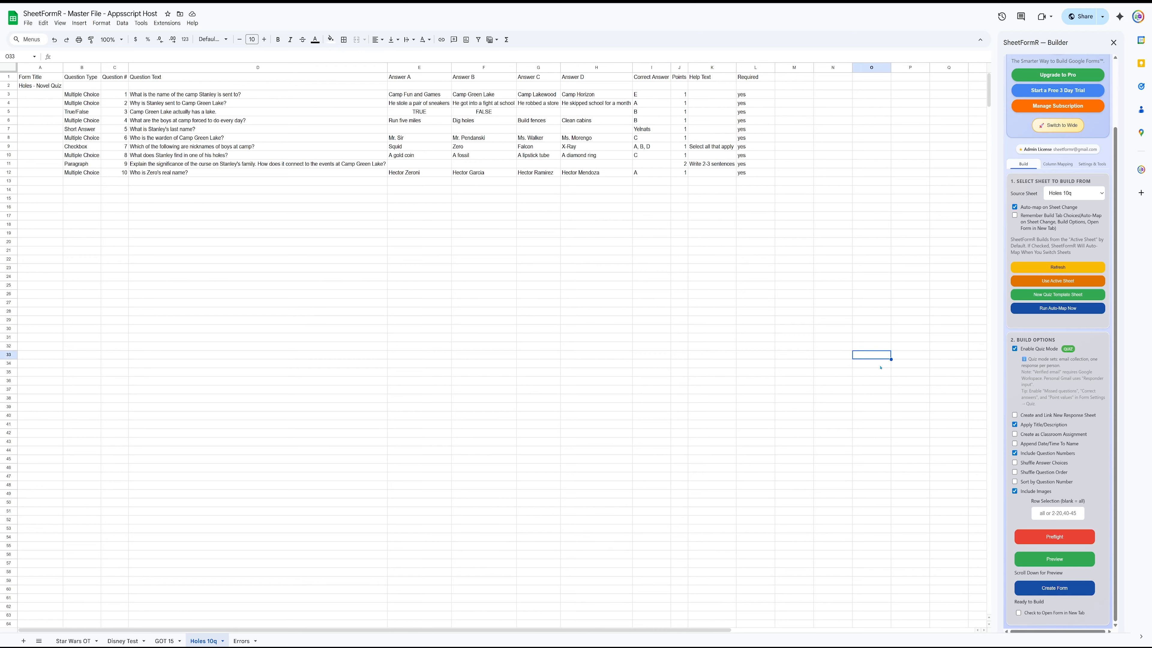
left_click(1044, 539)
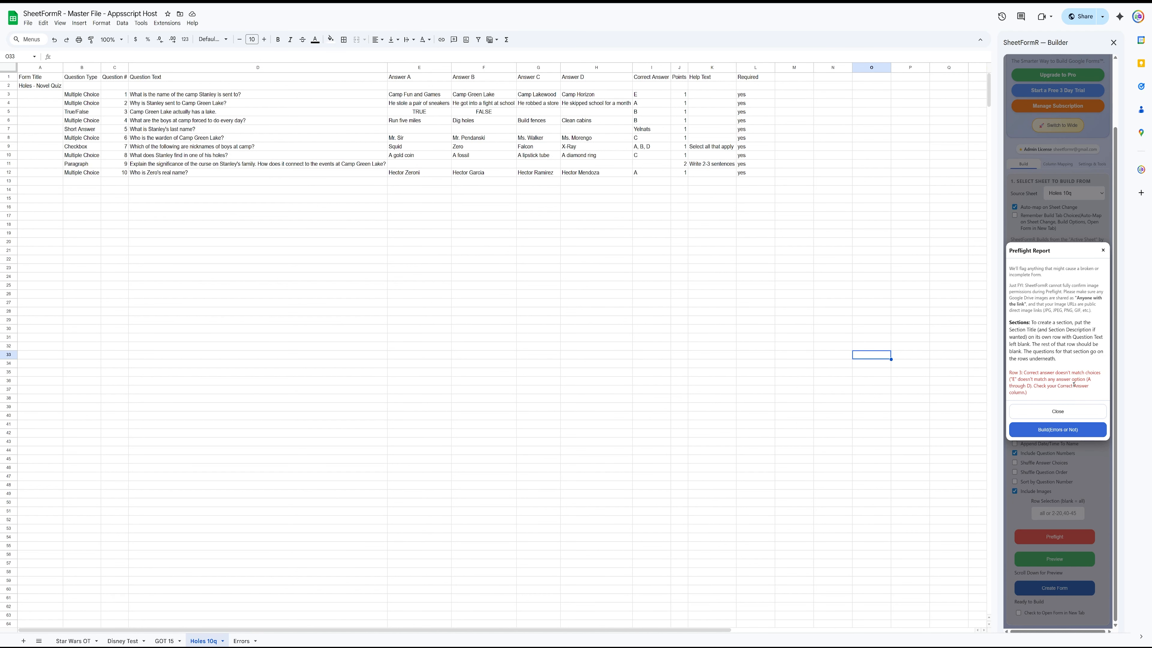
left_click(1070, 416)
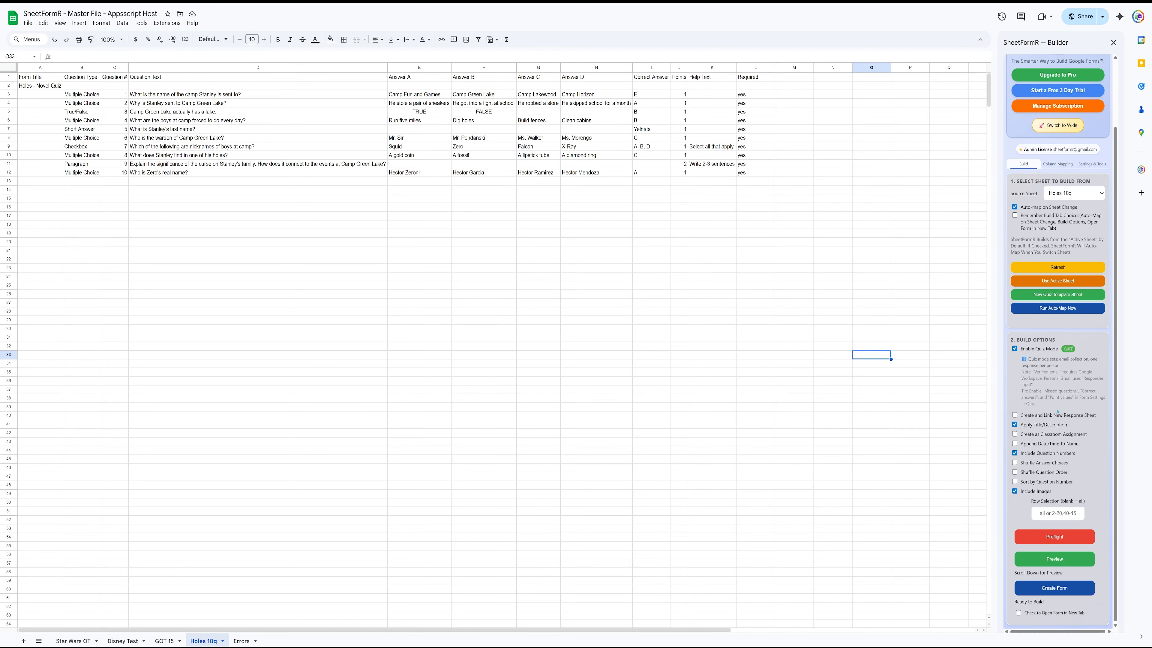
Set the correct answer of question 1 to B and rerun the Preflight check on the Holes 10q sheet
left_click(644, 93)
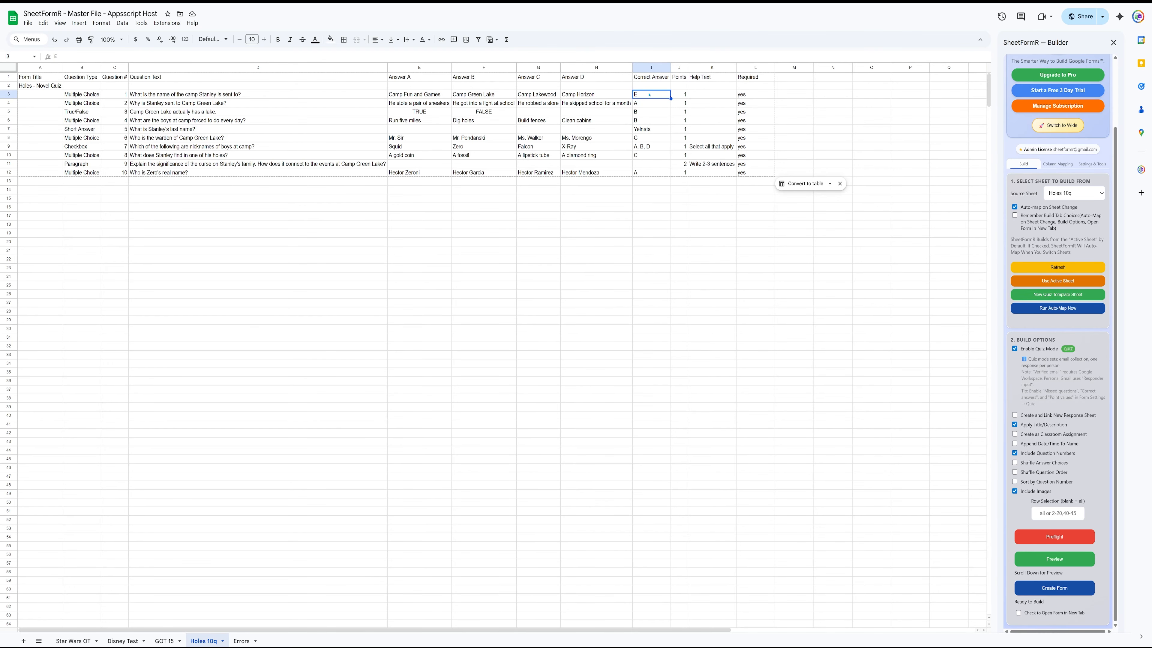
type("B")
left_click(730, 313)
left_click(1078, 532)
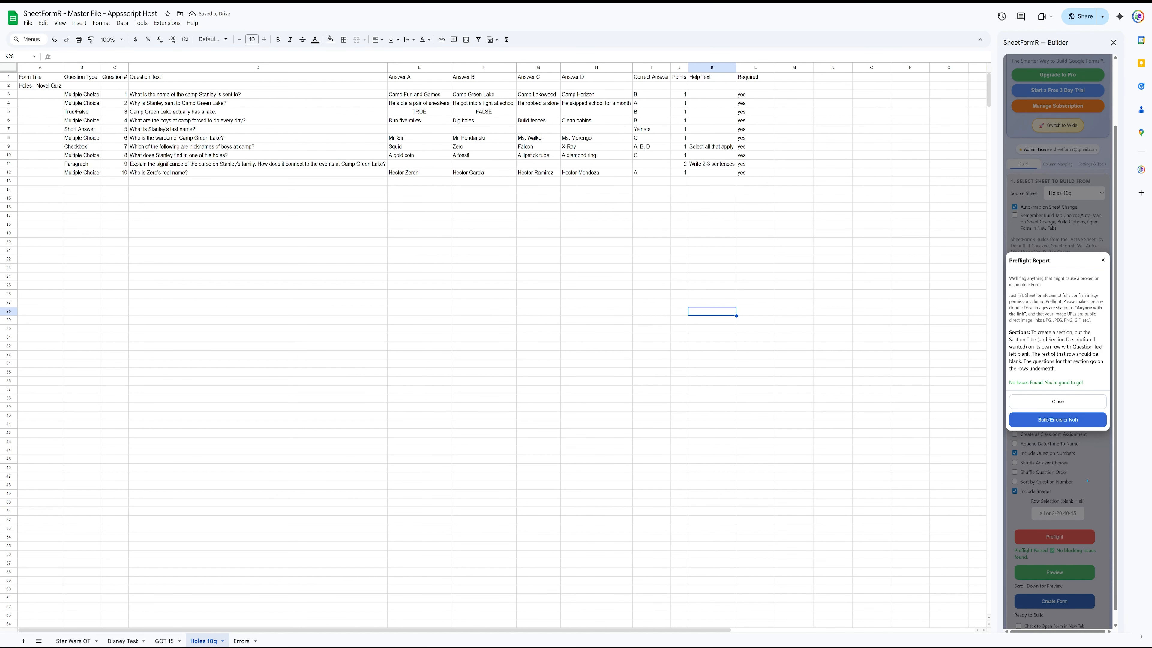
left_click(1076, 401)
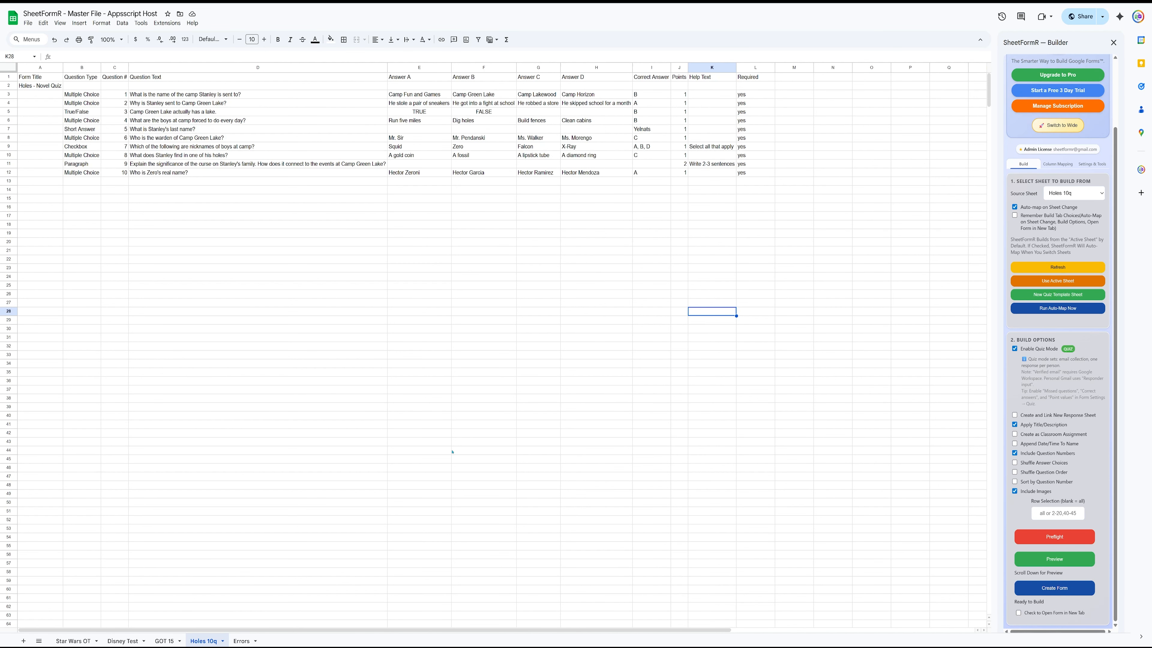
Switch to the Errors sheet, choose it as the source sheet and run the Preflight check
left_click(241, 641)
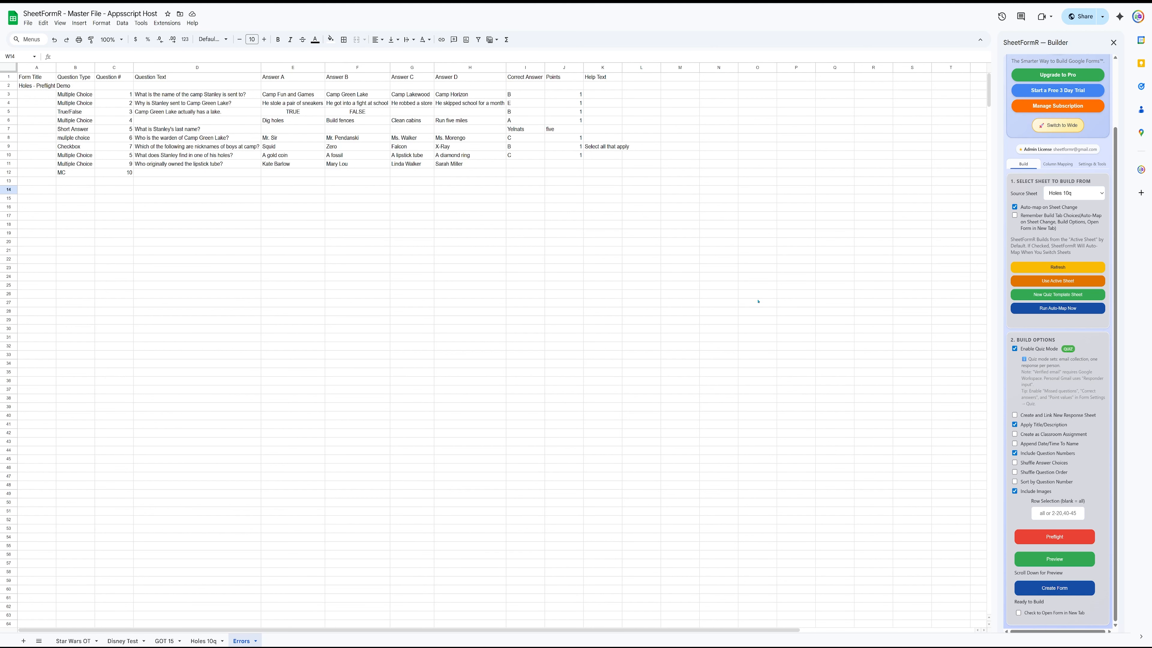
left_click(1052, 194)
left_click(1075, 243)
left_click(1051, 540)
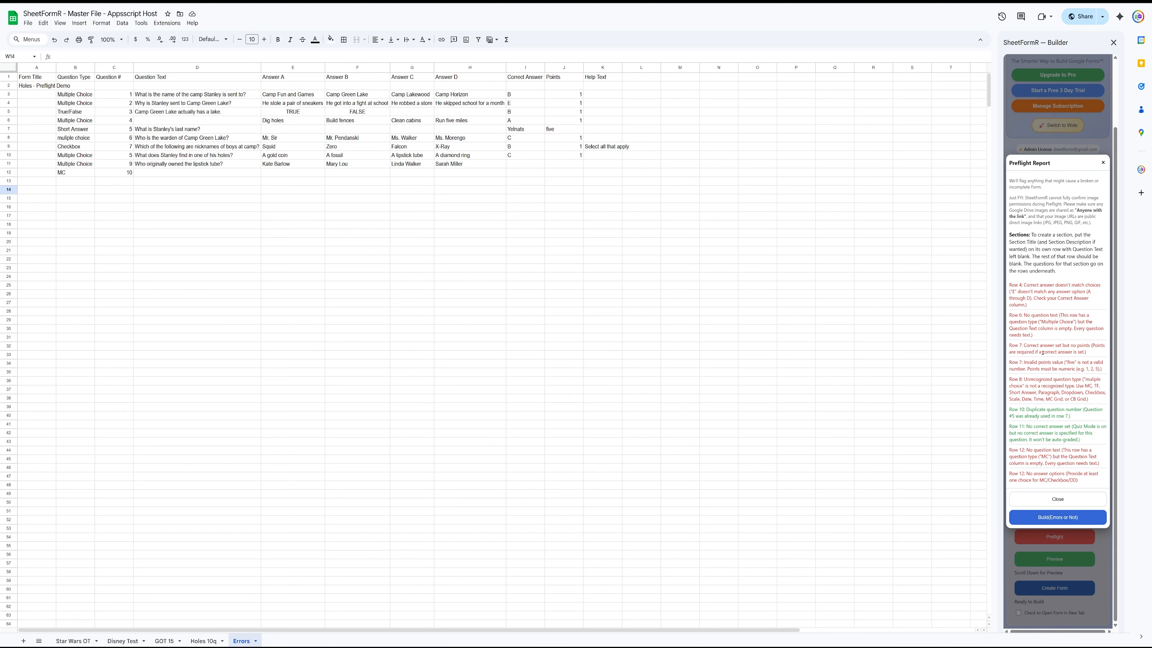
Compare the row 6 and row 7 entries of the Preflight report with those rows in the Errors sheet, and close the report
left_click_drag(1013, 316, 1086, 329)
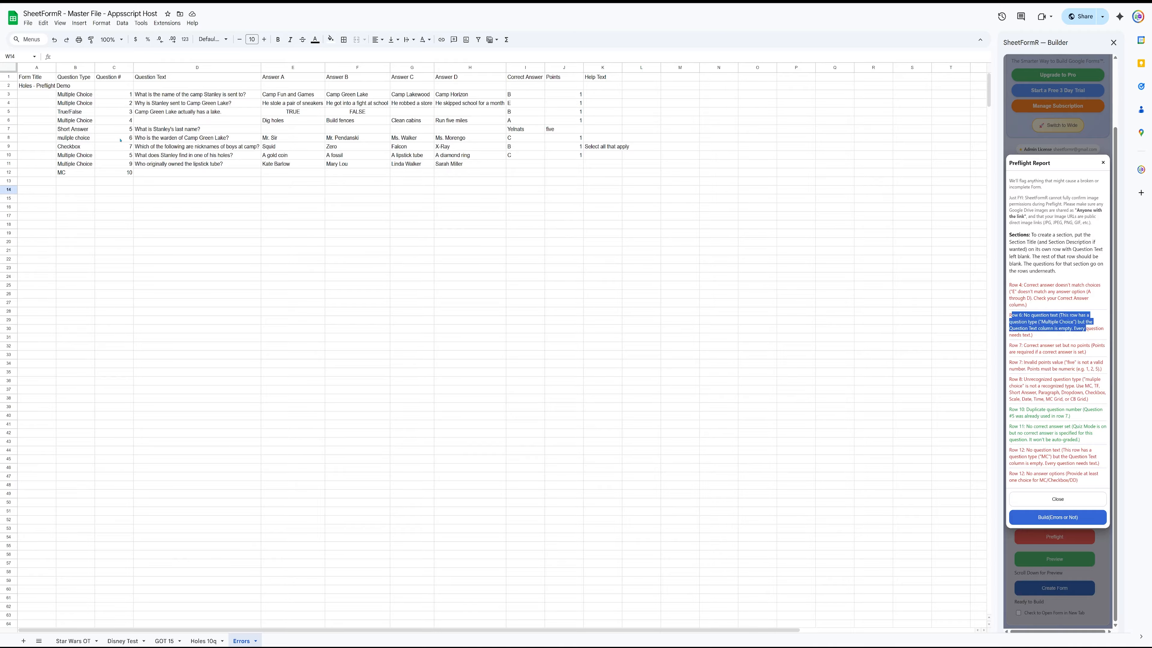
left_click(4, 121)
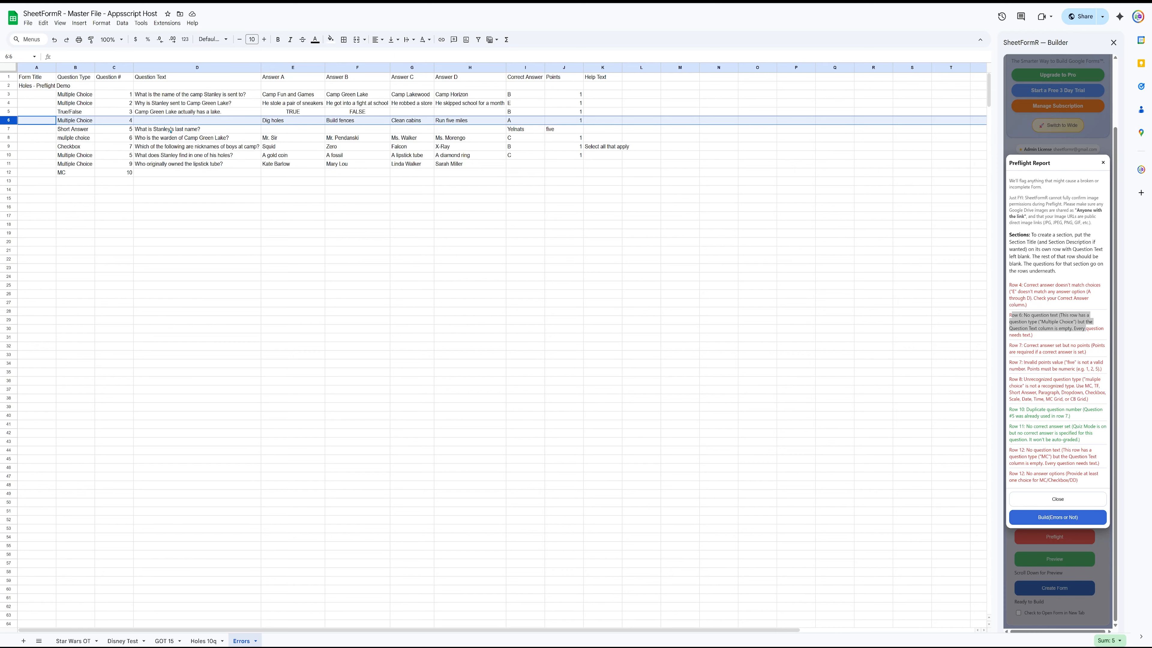
left_click(472, 233)
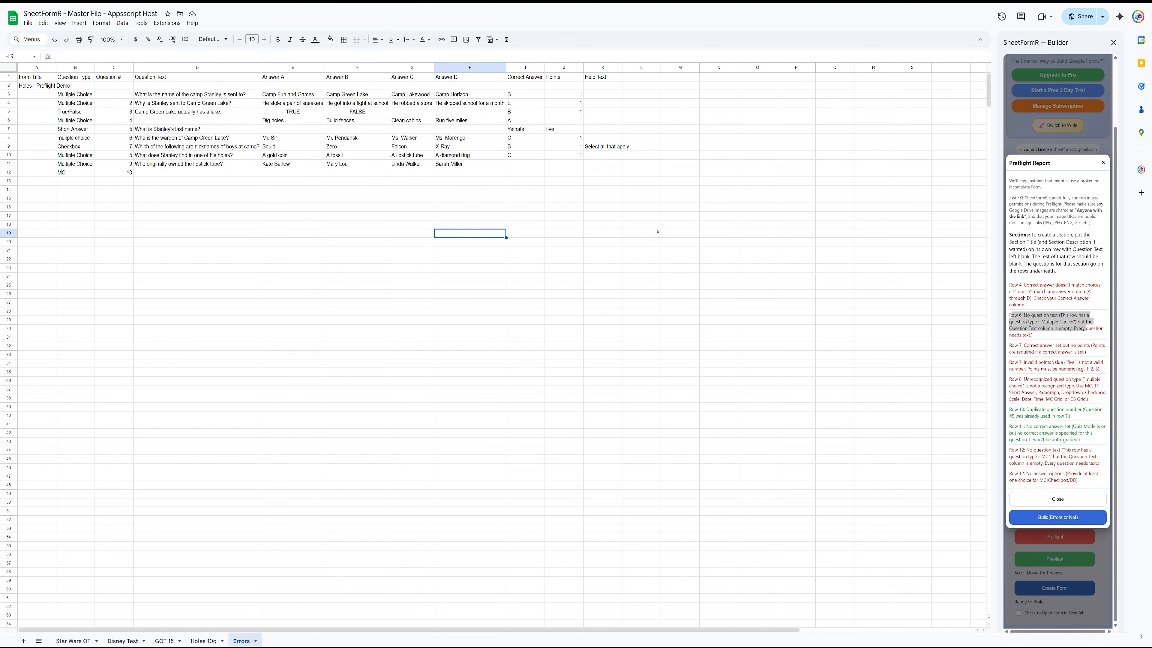
left_click_drag(1012, 346, 1103, 352)
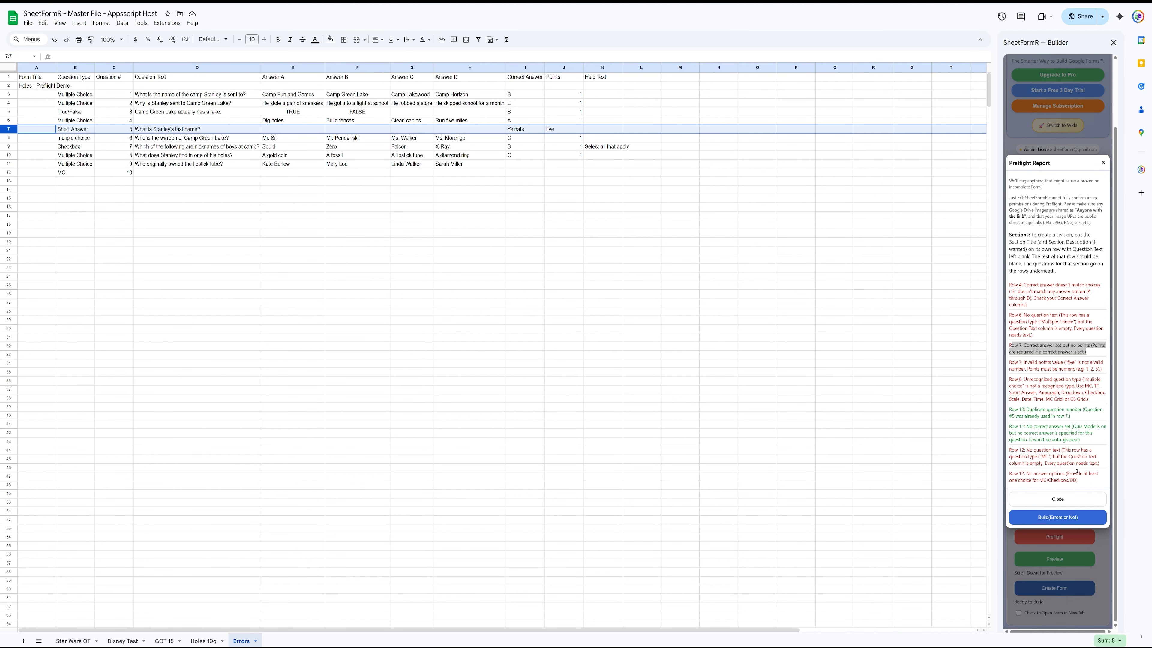
left_click(1069, 497)
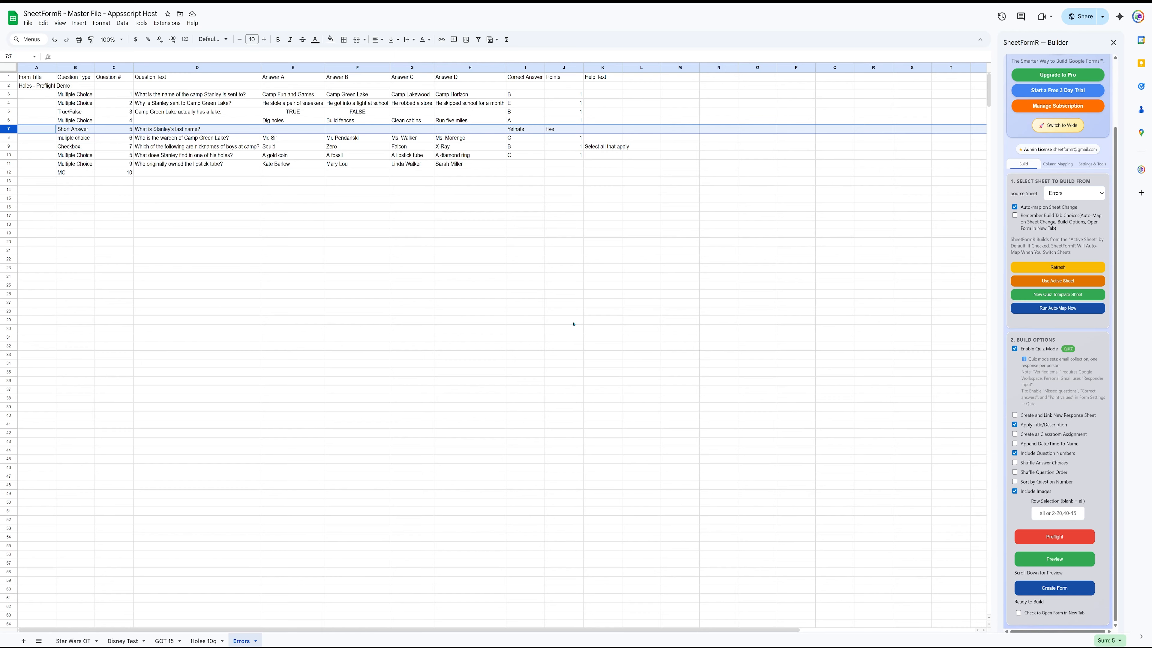
Rerun the Preflight check on the Errors sheet, look over the report and close it
left_click(1058, 534)
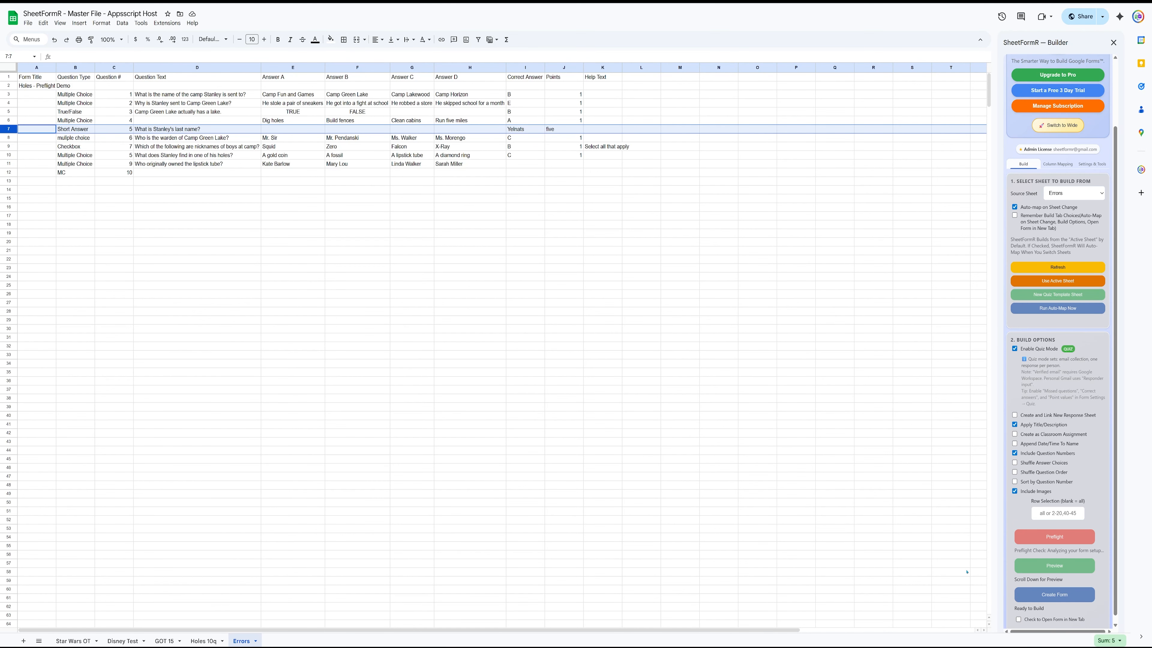
scroll(1064, 552, "down", 1)
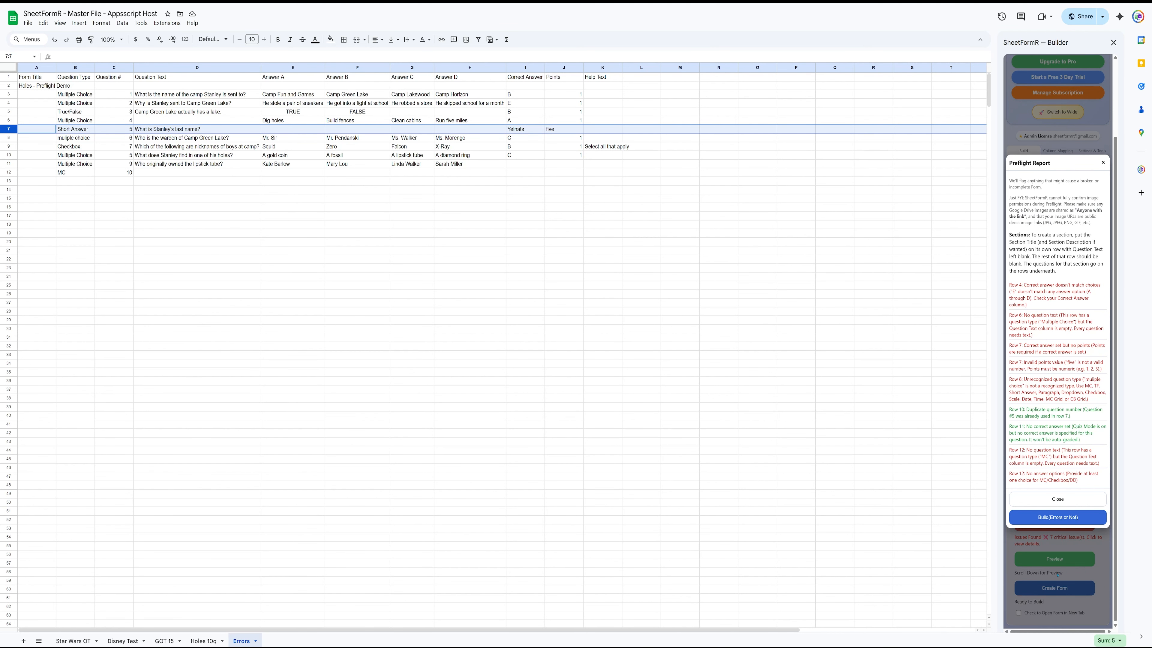
scroll(1058, 574, "up", 1)
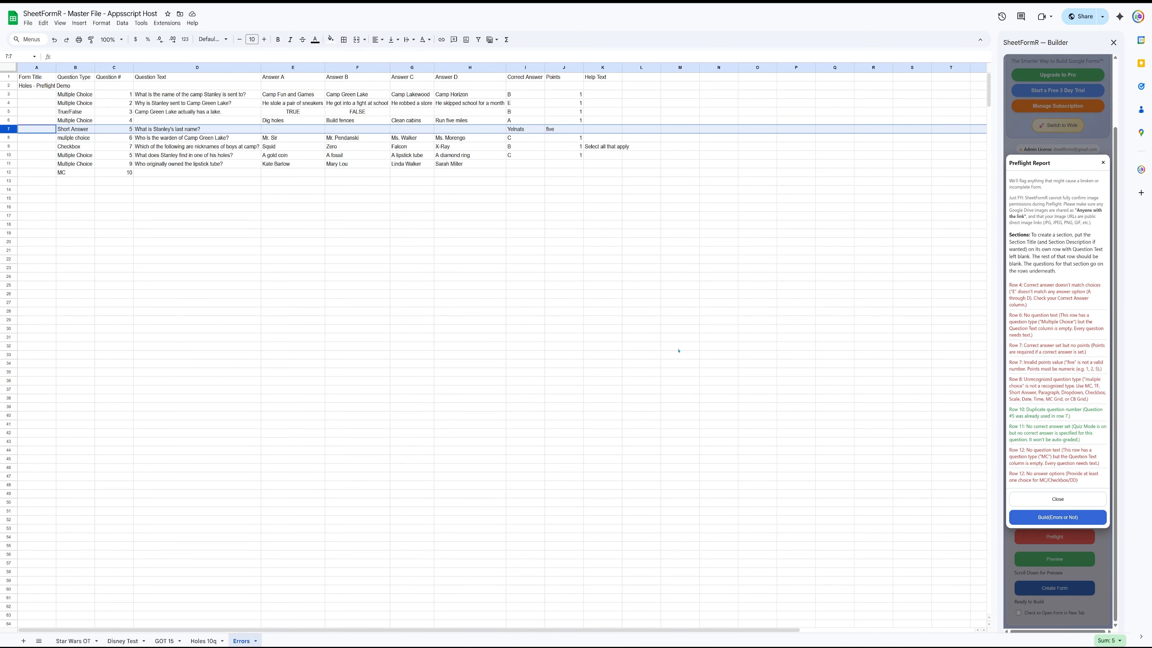
left_click(1018, 498)
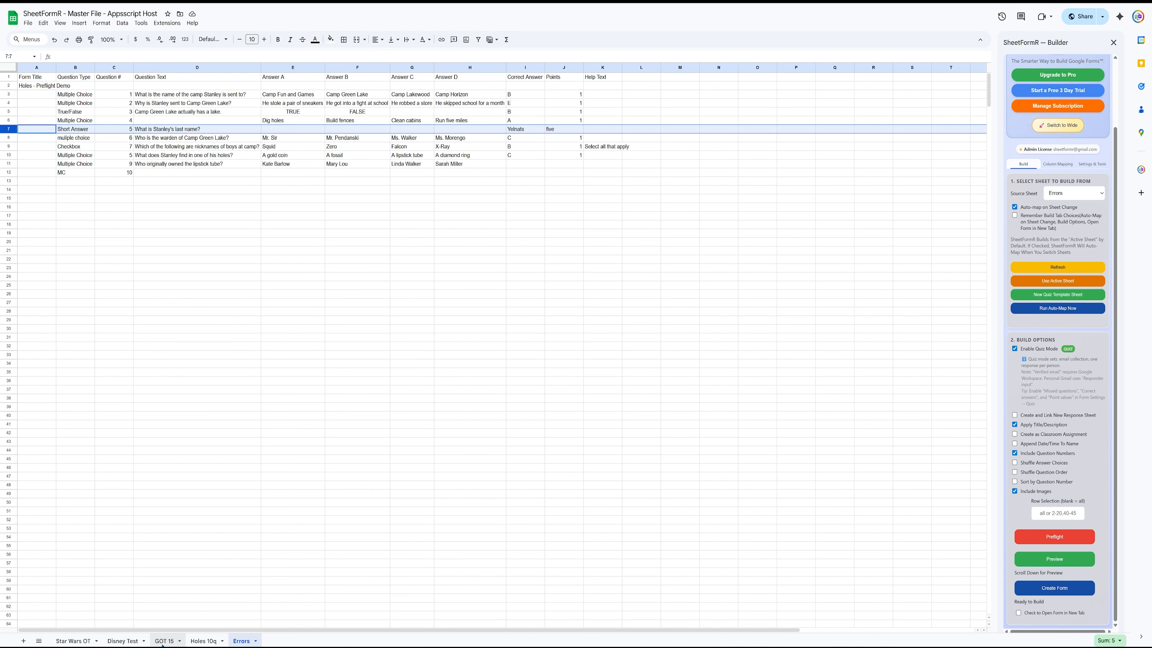
Switch to the Disney Test sheet, choose it as the source sheet and run the Preflight check
left_click(129, 640)
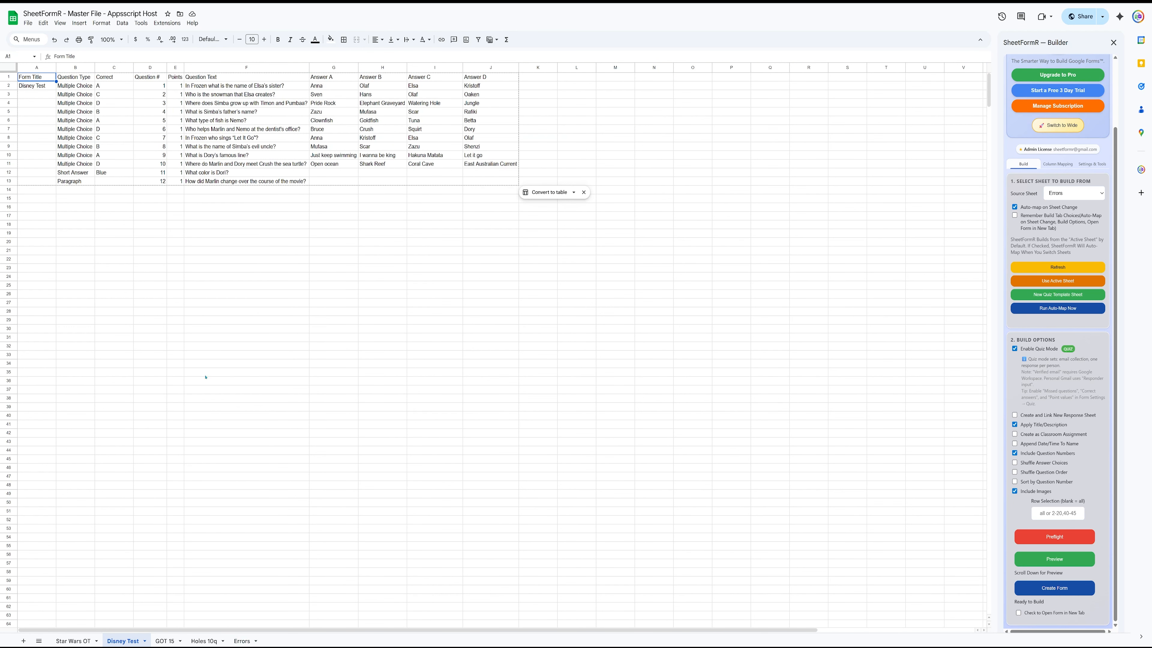
left_click(1065, 197)
left_click(1082, 216)
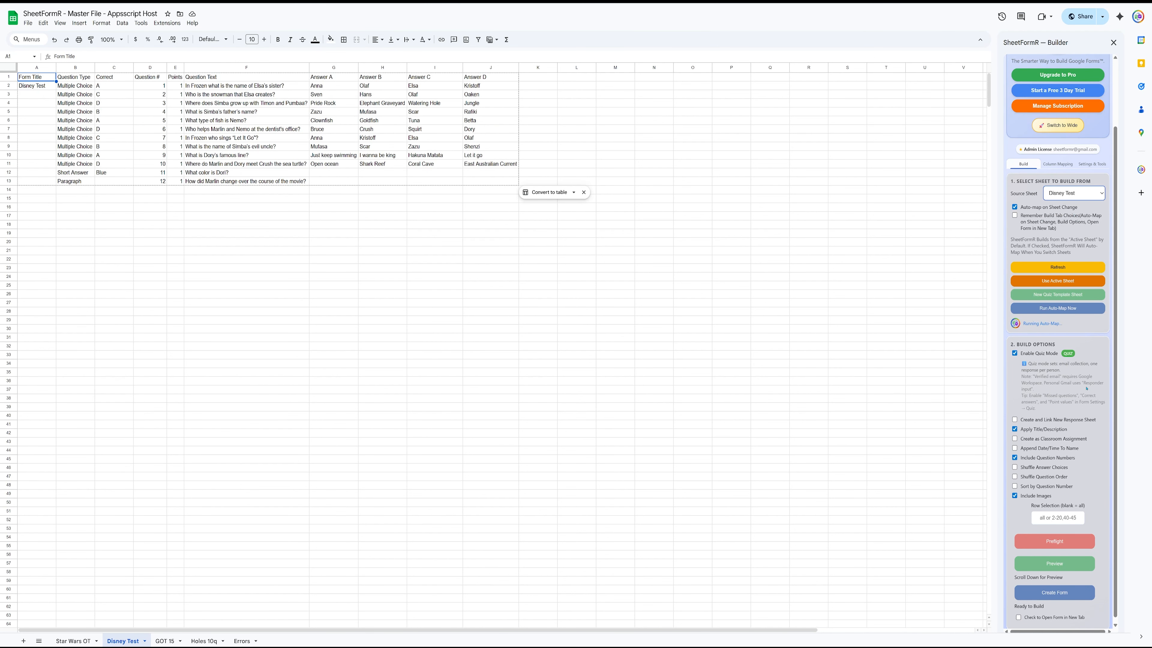
left_click(1086, 536)
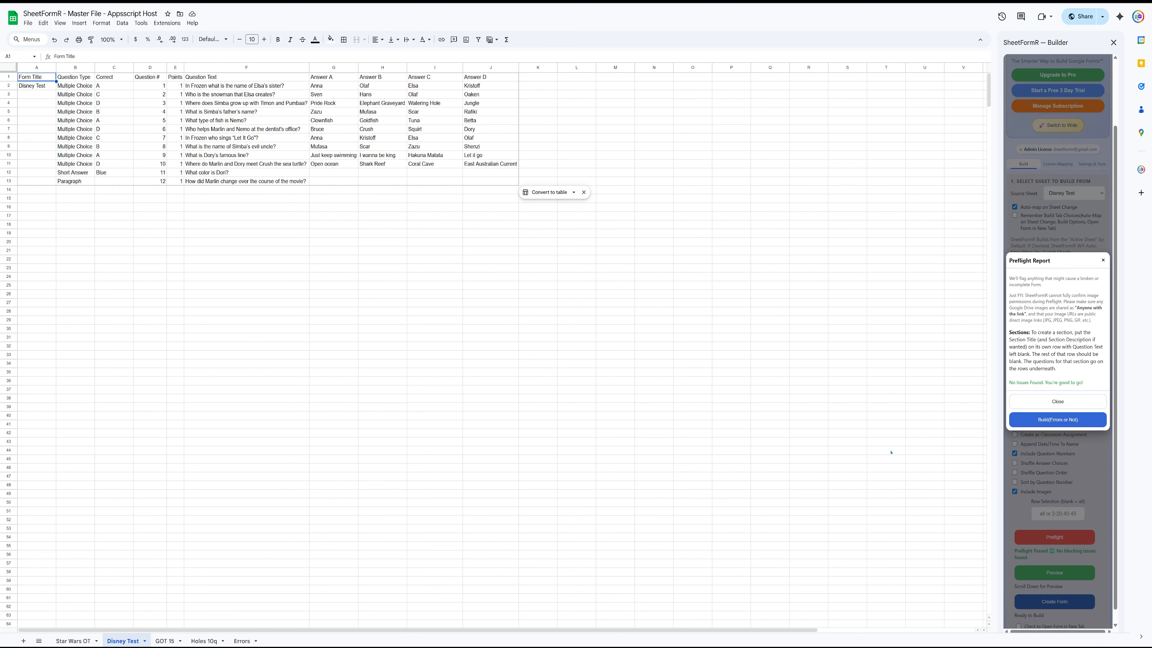
left_click(1048, 399)
Generate the form preview for the Disney Test sheet, review its questions and marked correct answers, and close the preview
scroll(1058, 500, "down", 1)
left_click(1067, 559)
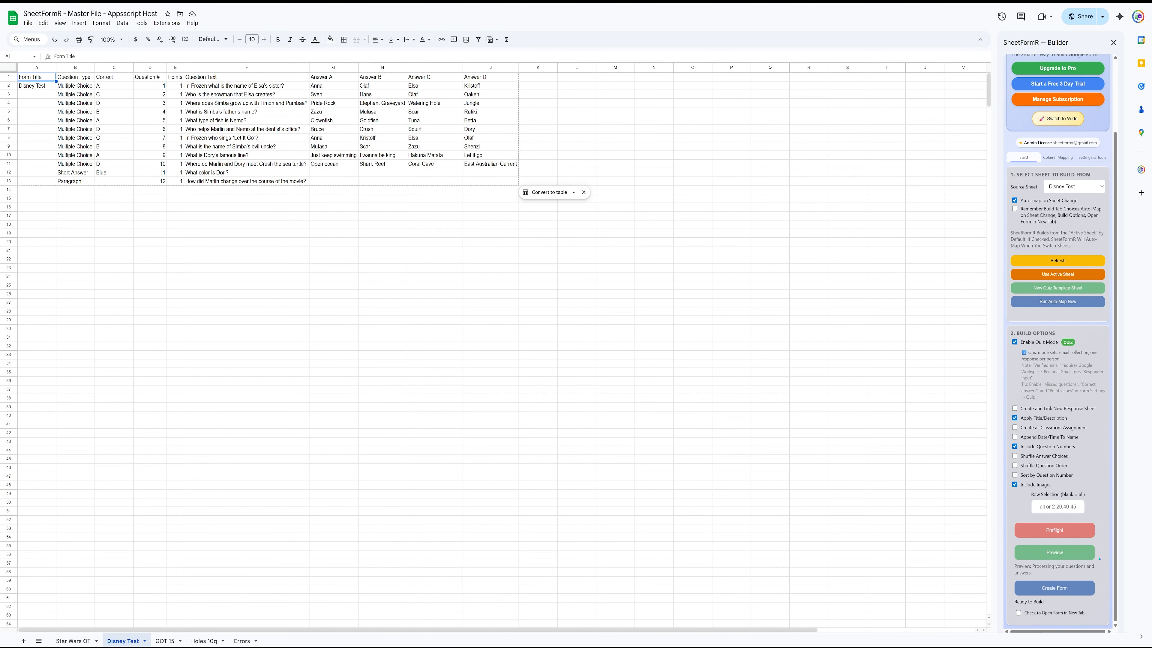
scroll(1099, 559, "down", 10)
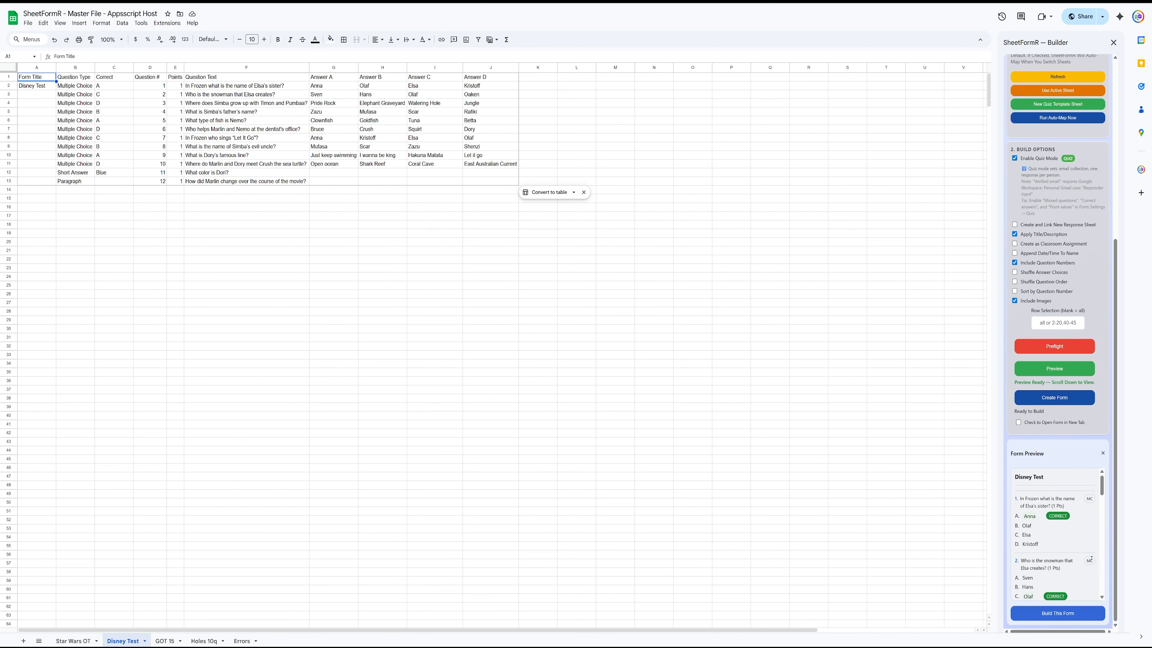
scroll(1084, 563, "down", 8)
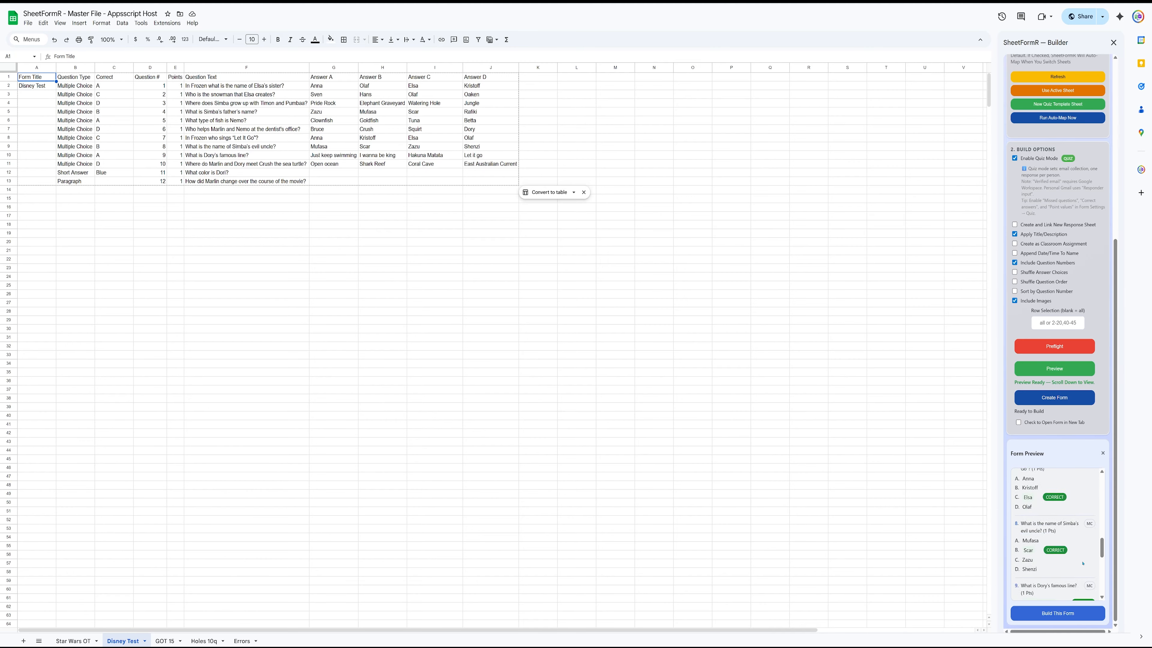
scroll(1083, 563, "down", 2)
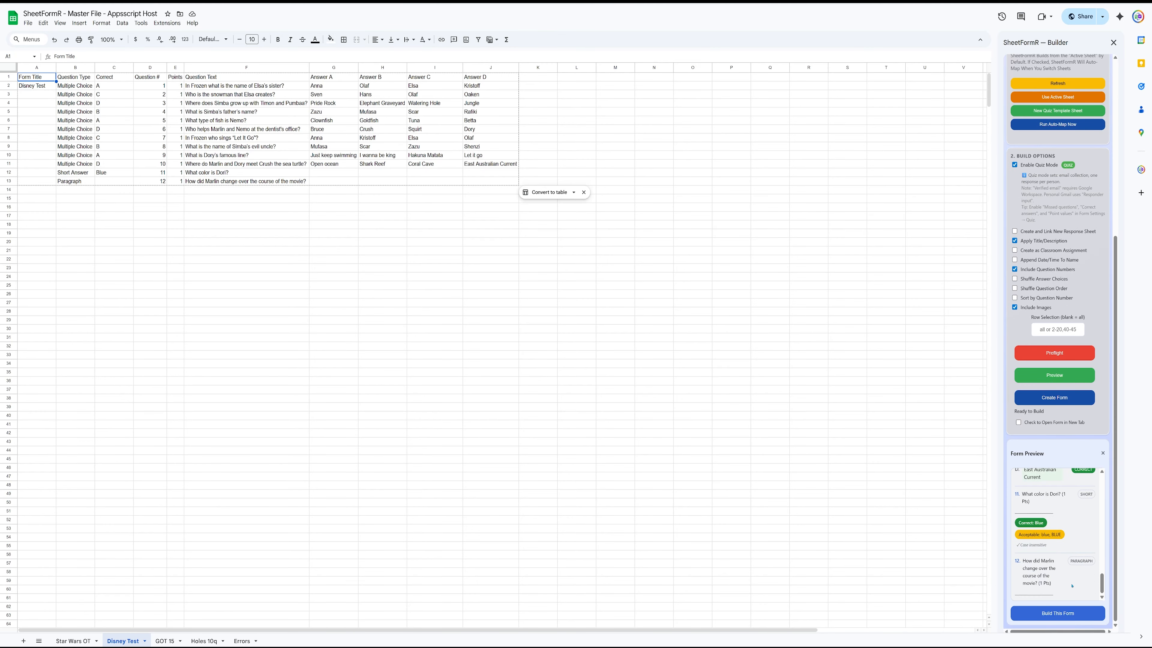
scroll(1073, 586, "up", 8)
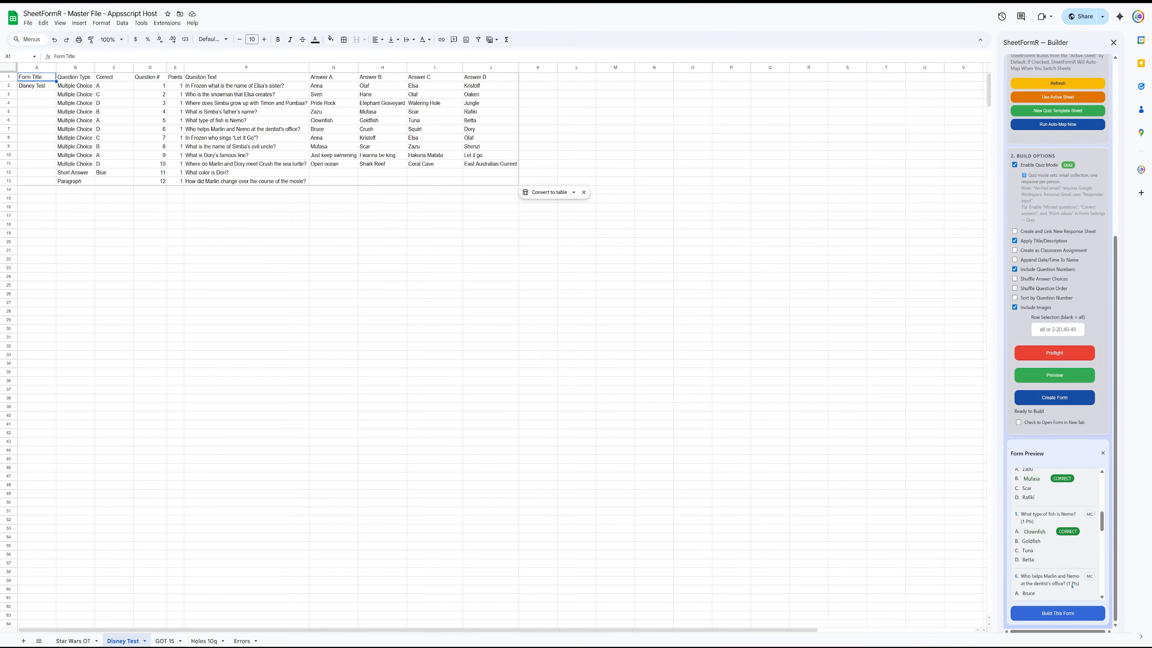
scroll(1073, 586, "up", 2)
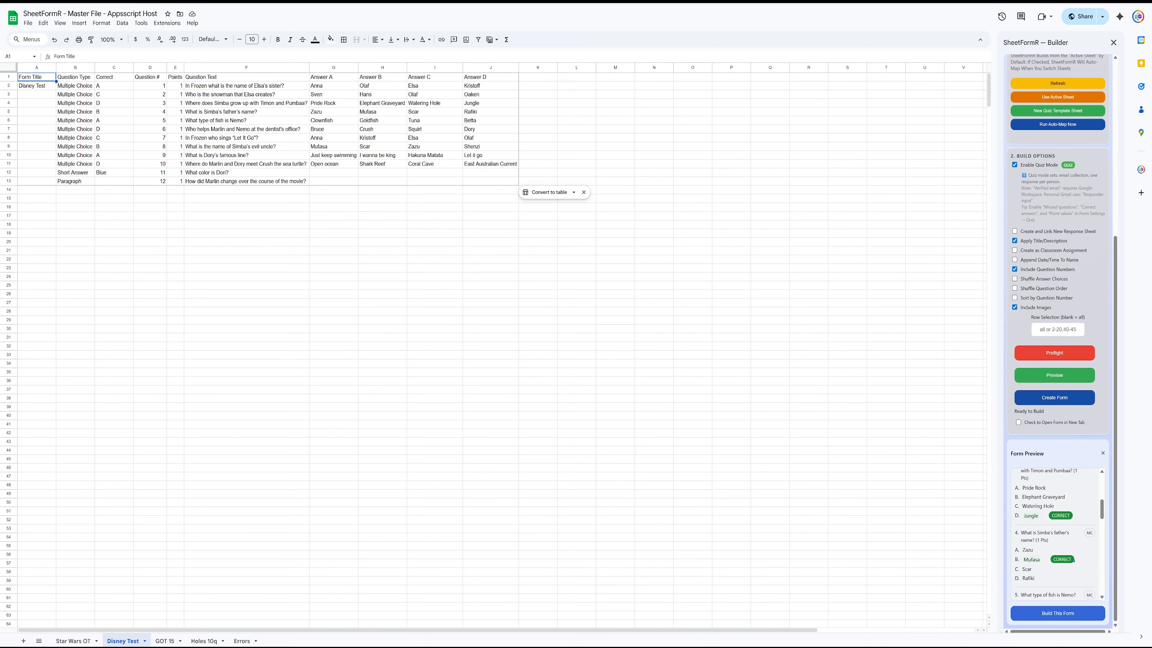
scroll(1064, 559, "down", 10)
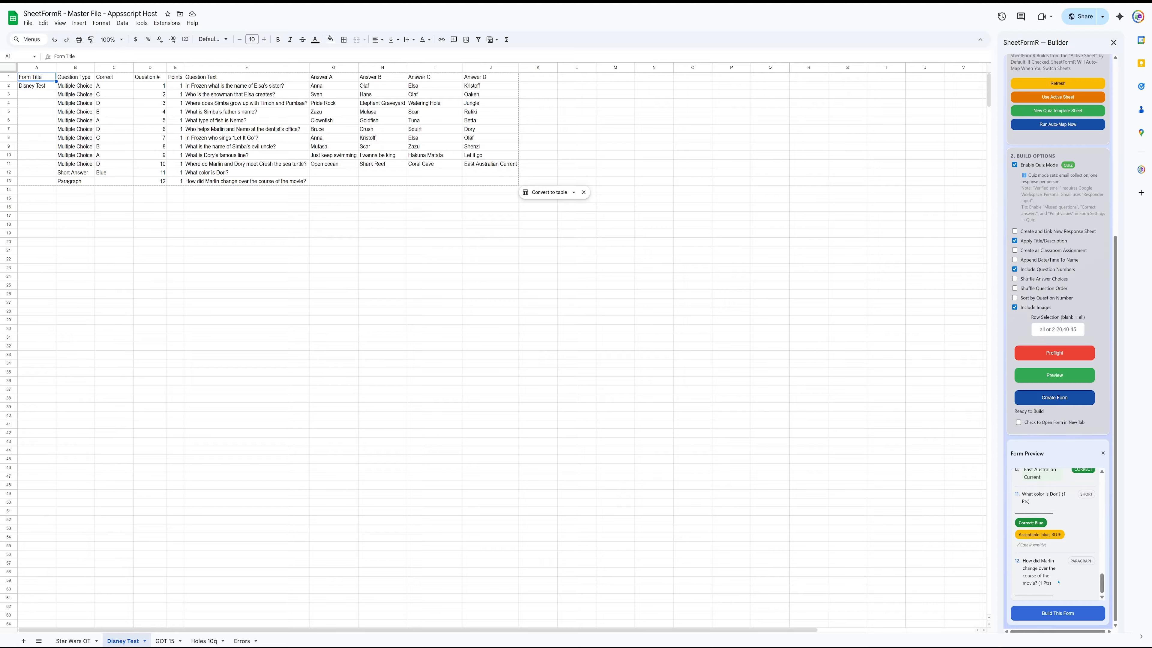
scroll(1058, 582, "up", 15)
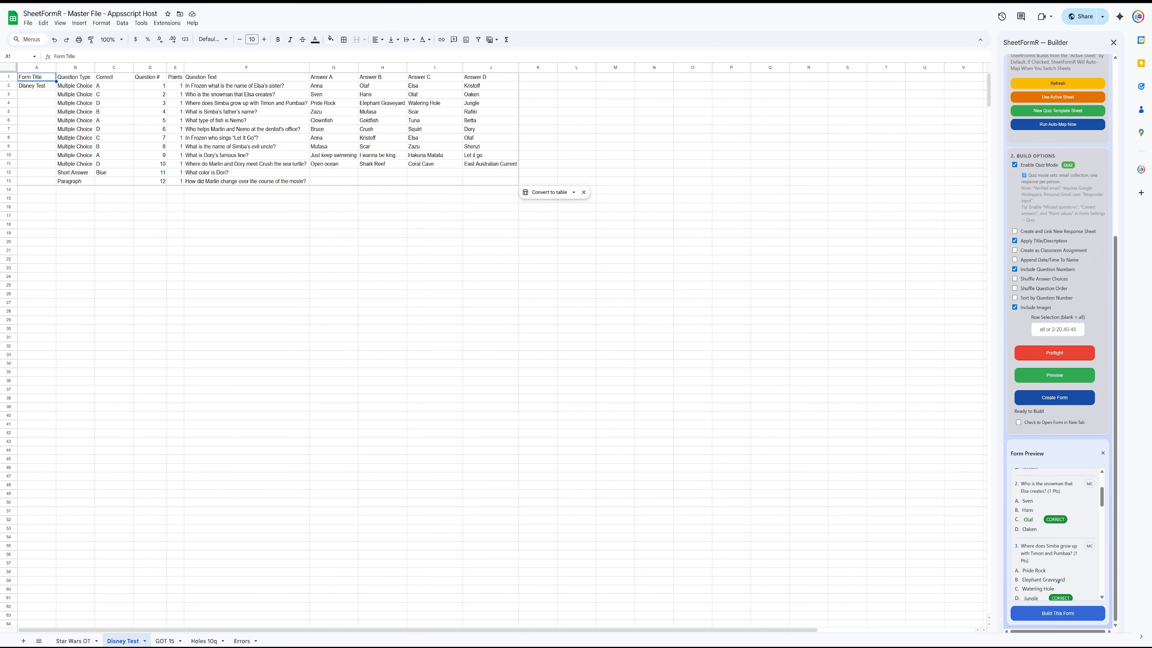
left_click(1102, 454)
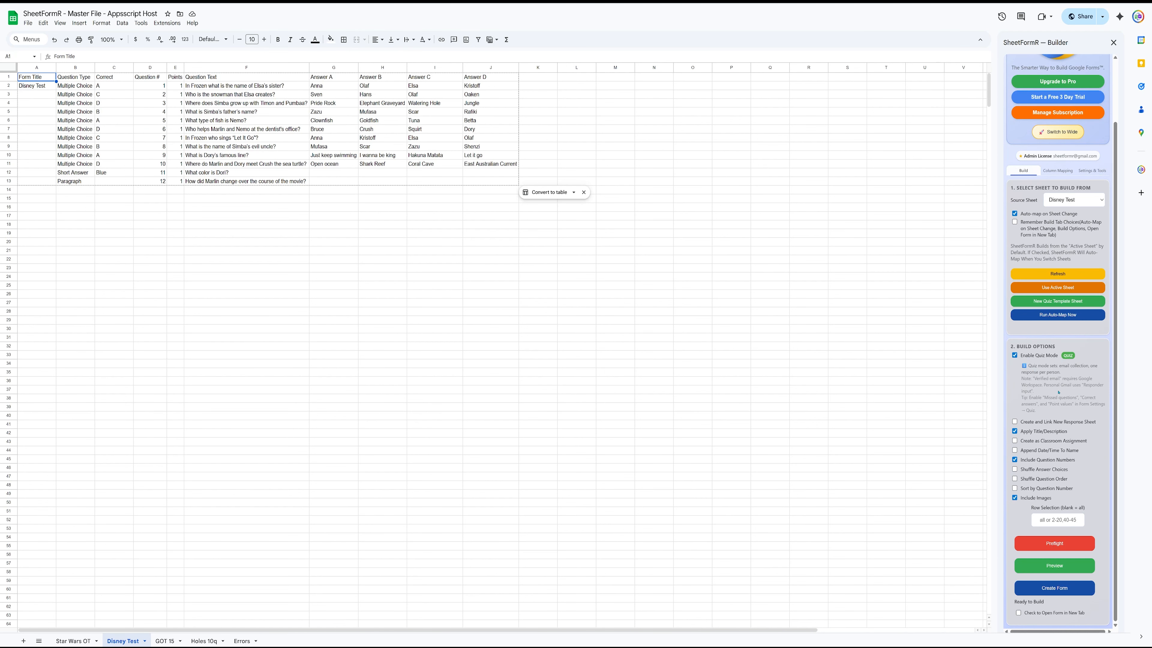